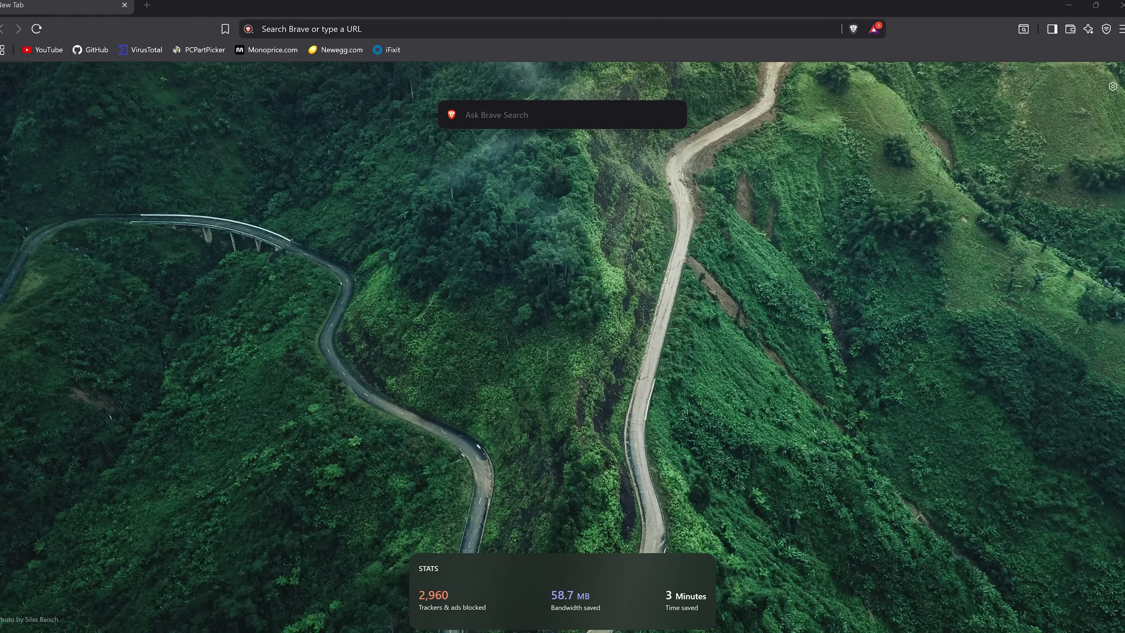
Load ifixit.com from Brave's address bar, replacing the mistyped 66.249.64.0 address.
key("ctrl+l")
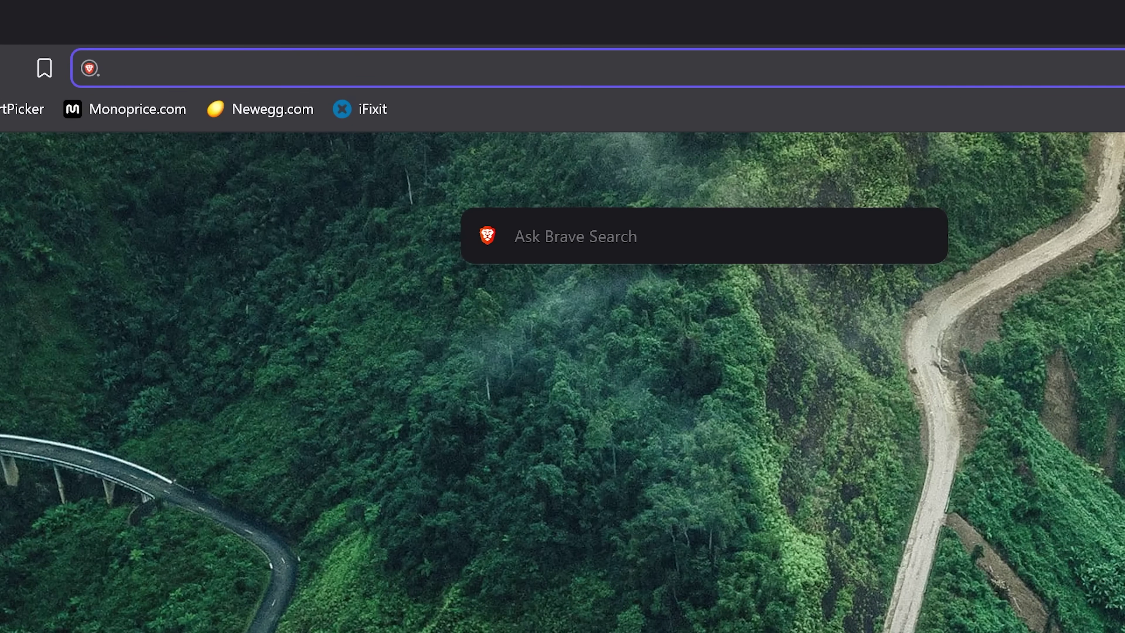
type("66.")
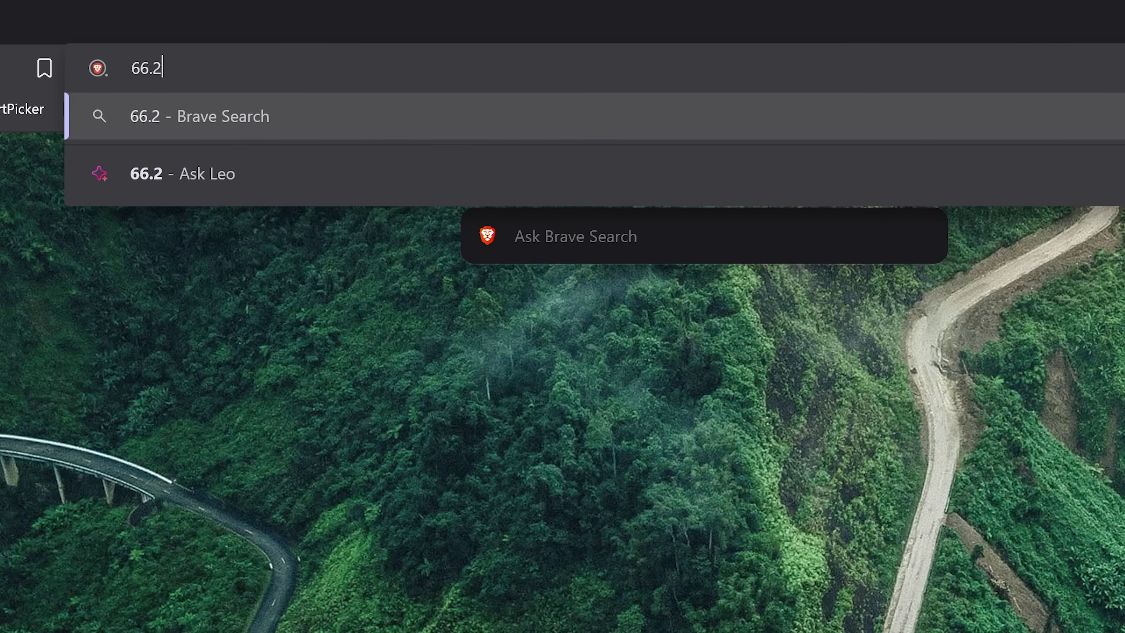
type("249.64.0")
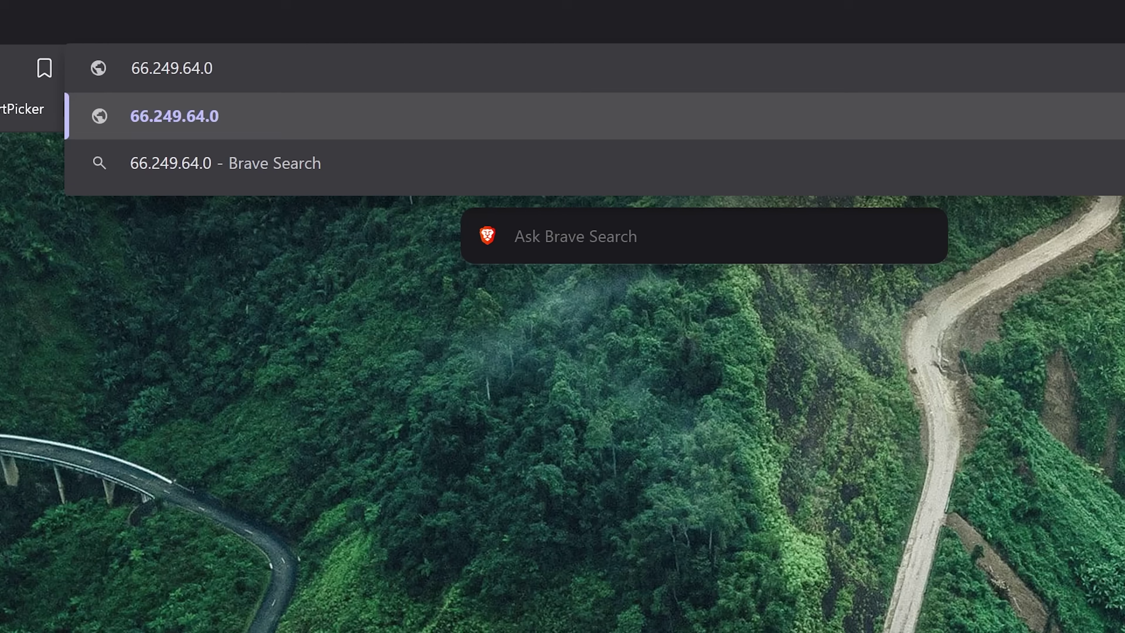
key("BackSpace")
key("BackSpace")
key("BackSpace")
key("BackSpace")
key("BackSpace")
key("BackSpace")
key("BackSpace")
key("BackSpace")
key("BackSpace")
key("BackSpace")
key("BackSpace")
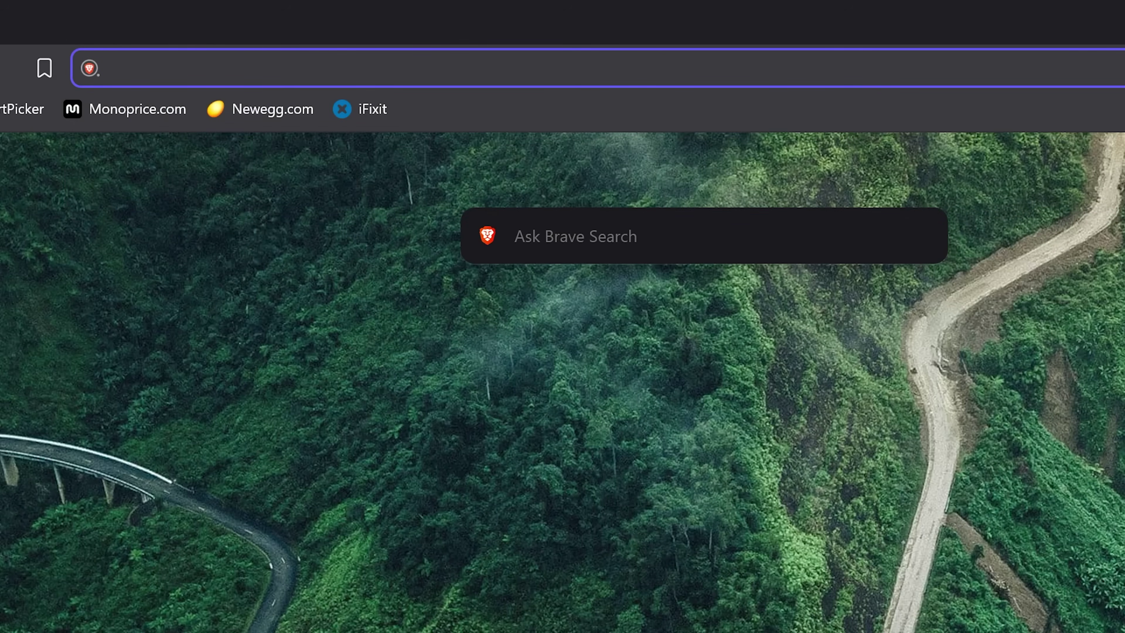
type("ifixit.com")
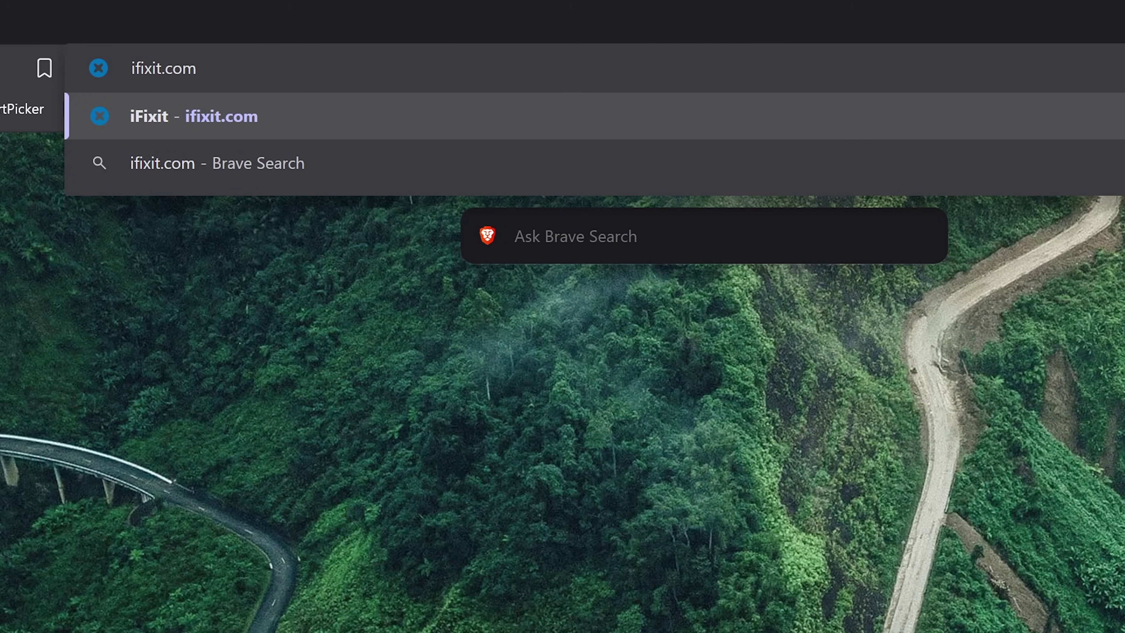
key("Return")
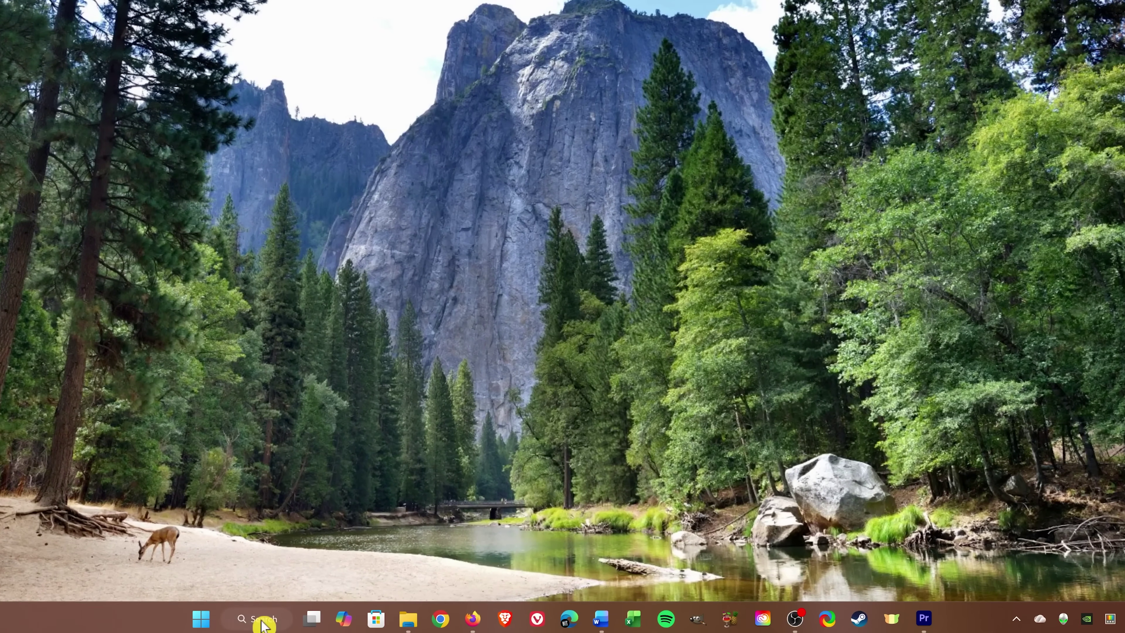
Search 'control' to launch Control Panel, keep Large icons view, and open Network and Sharing Center.
left_click(322, 622)
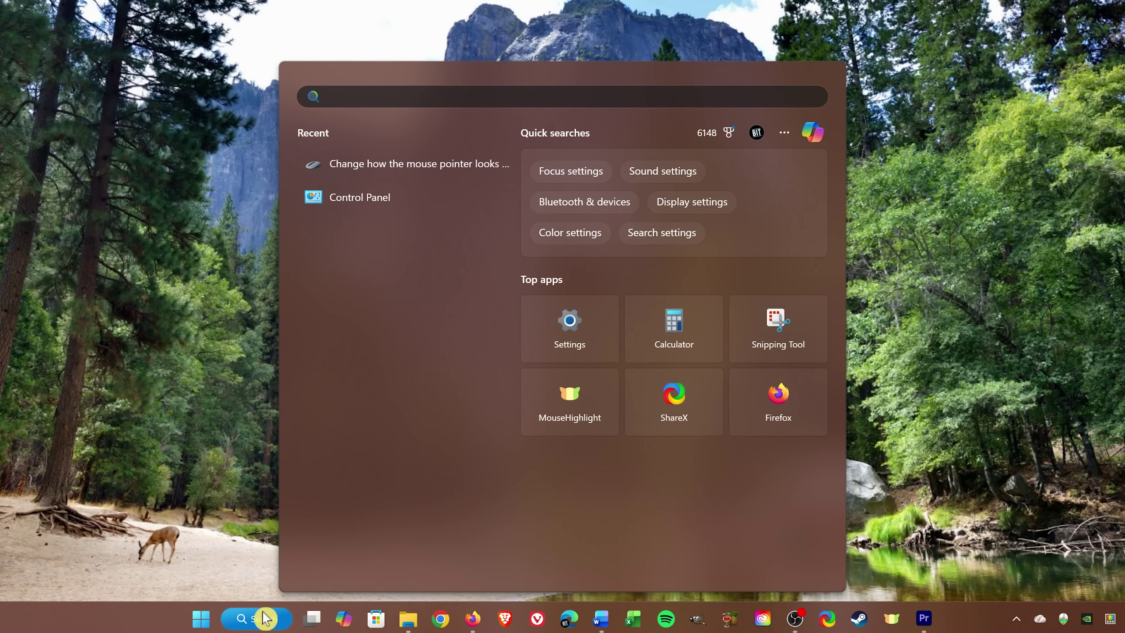
type("control")
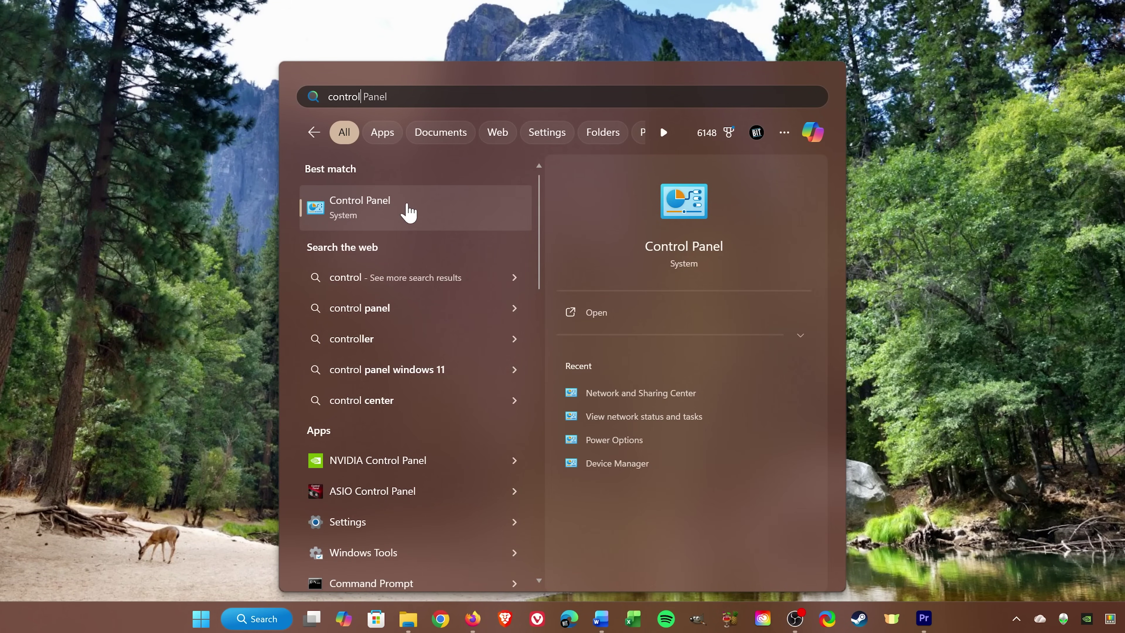
left_click(408, 213)
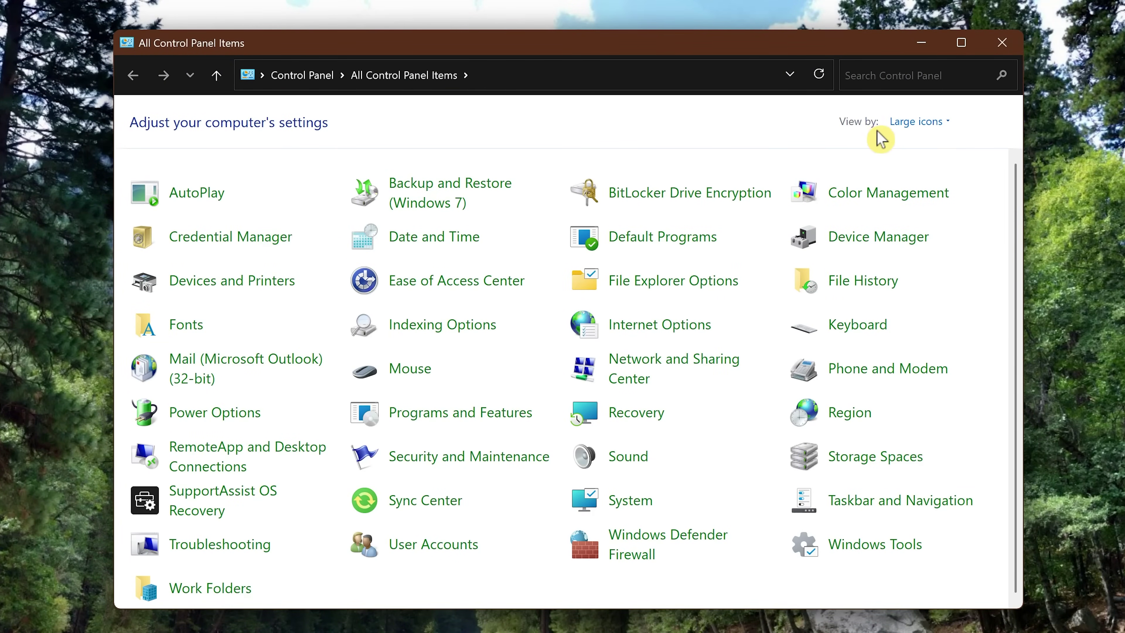
left_click(926, 126)
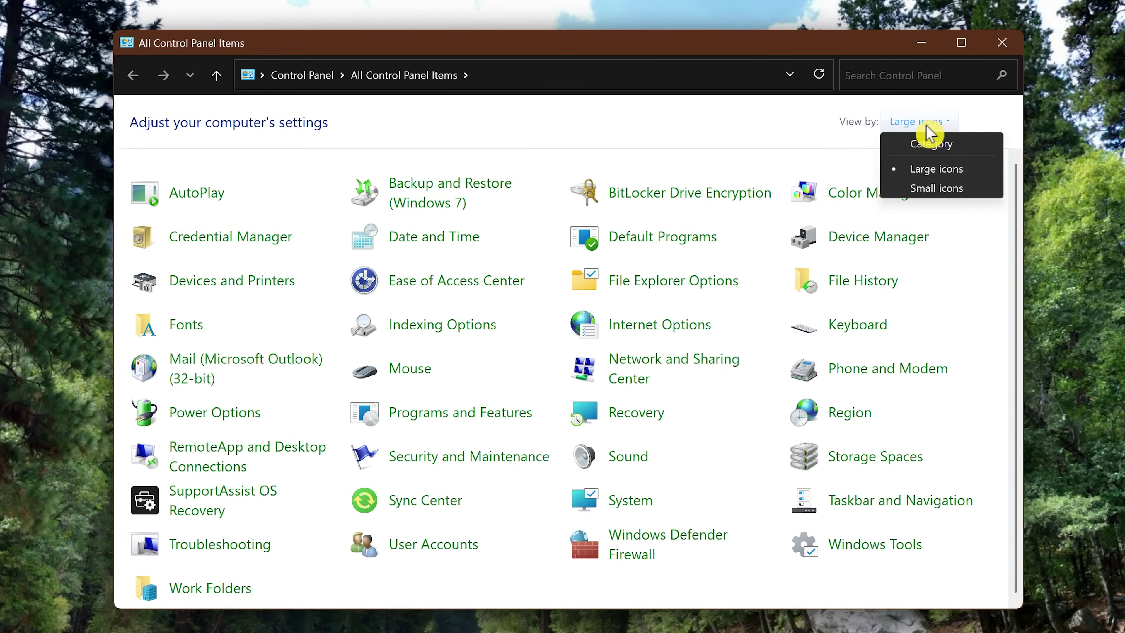
left_click(942, 166)
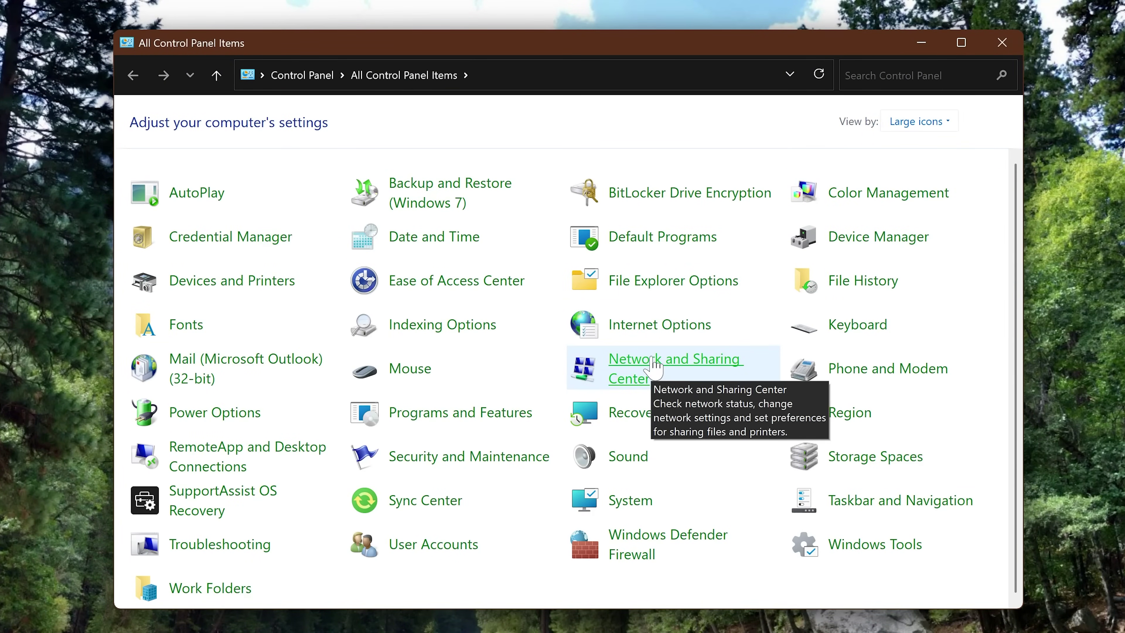
left_click(654, 365)
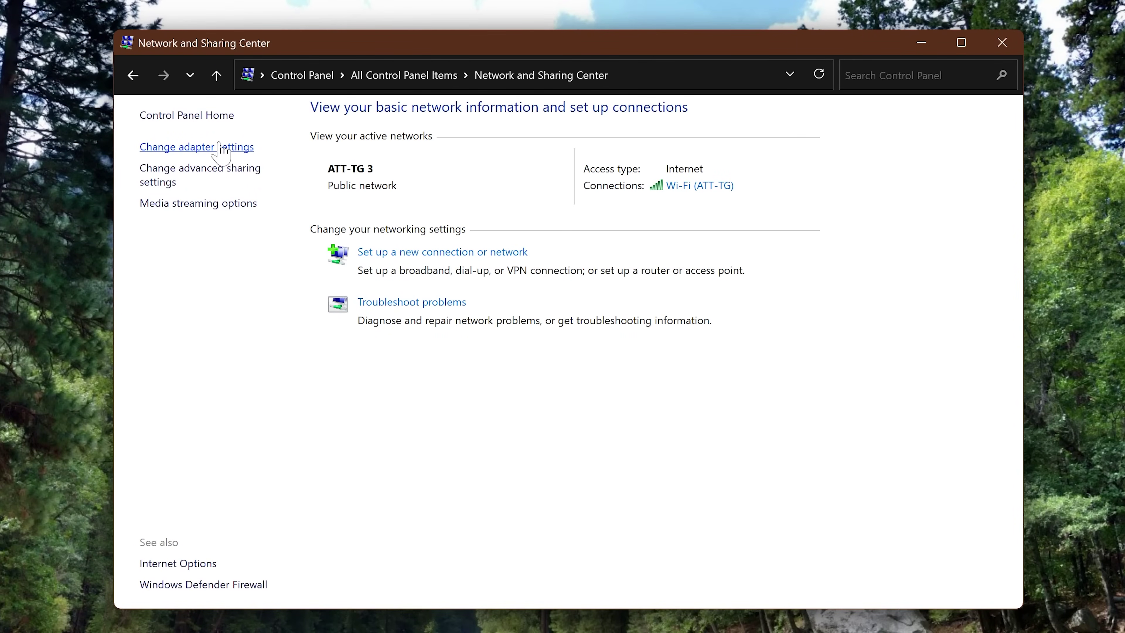
From Change adapter settings, open the Wi-Fi adapter's Properties dialog.
left_click(225, 148)
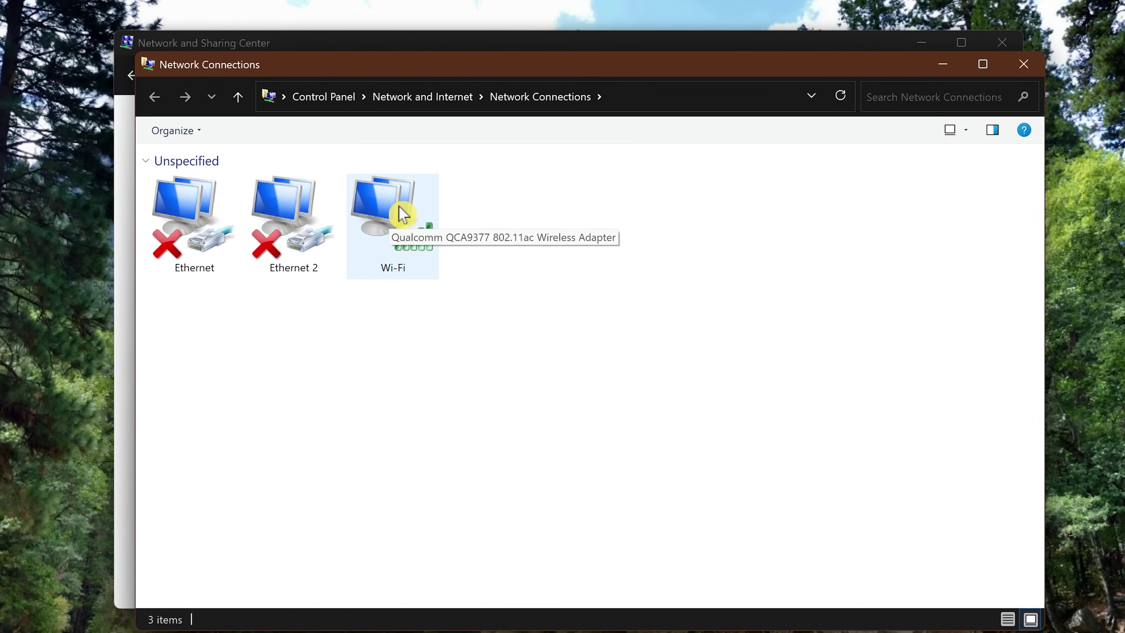
right_click(402, 214)
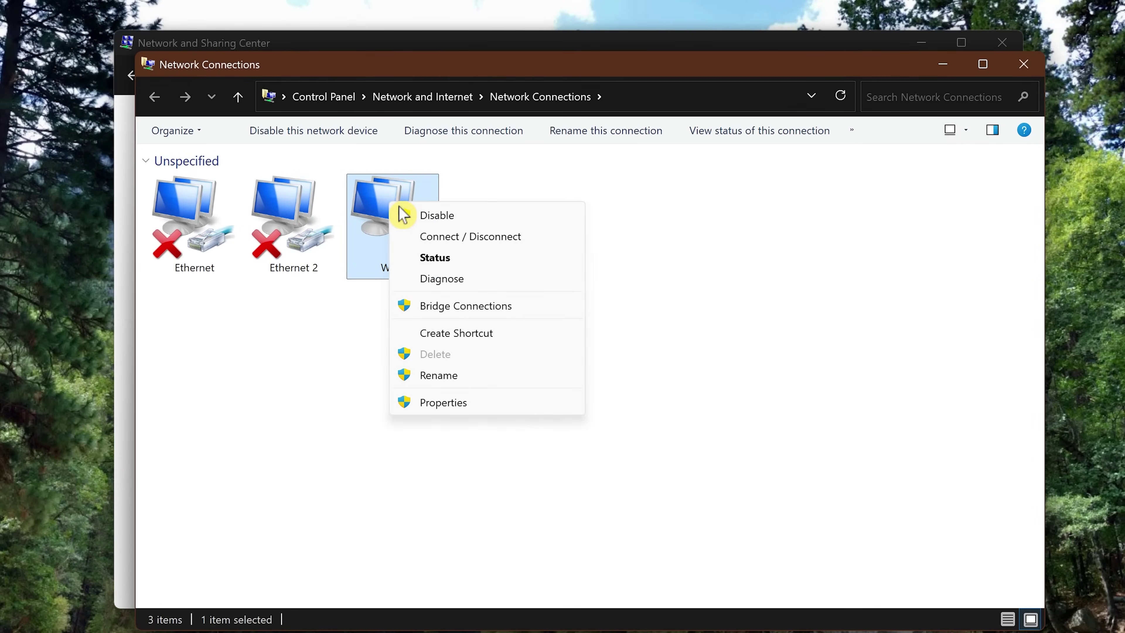
left_click(449, 403)
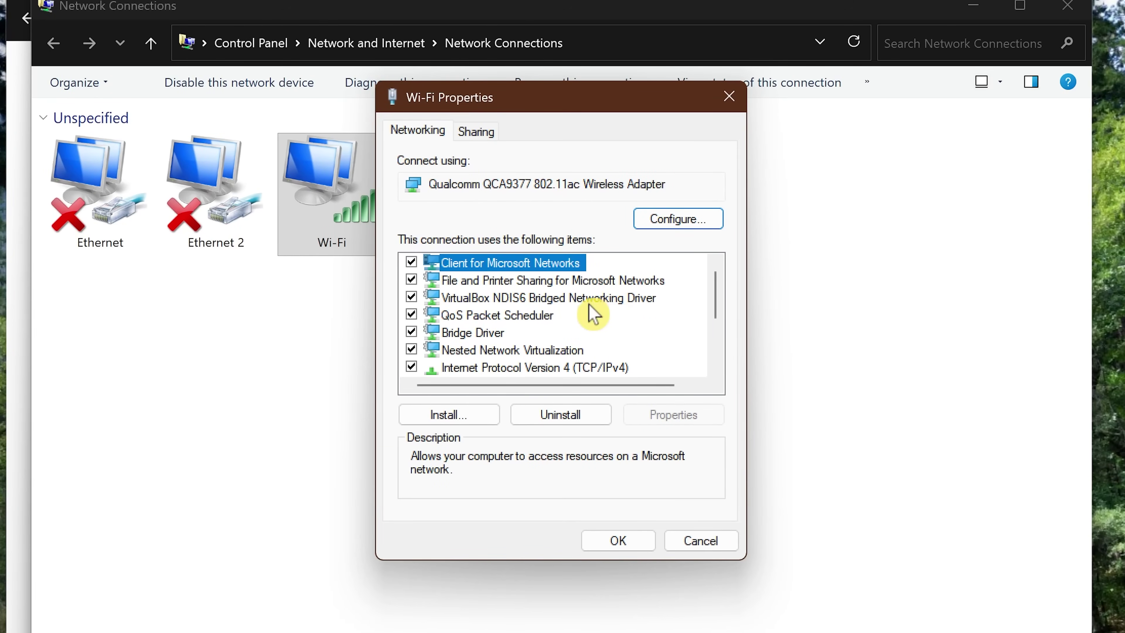
In TCP/IPv4 properties, manually enter DNS servers 1.1.1.1 and 1.0.0.1 and confirm.
left_click(533, 370)
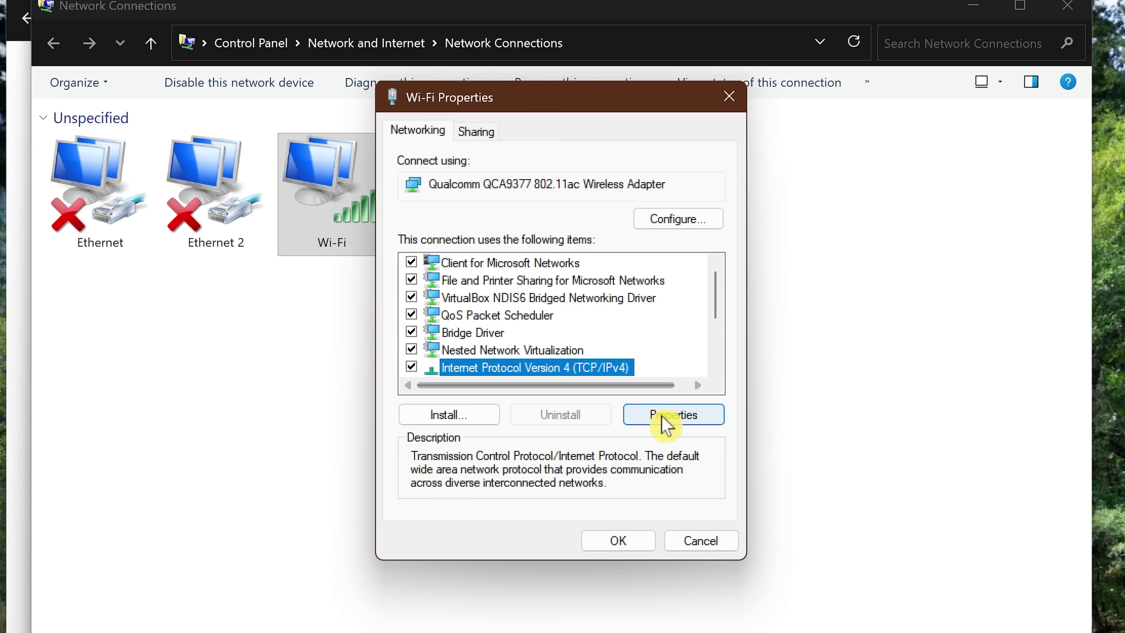
left_click(666, 425)
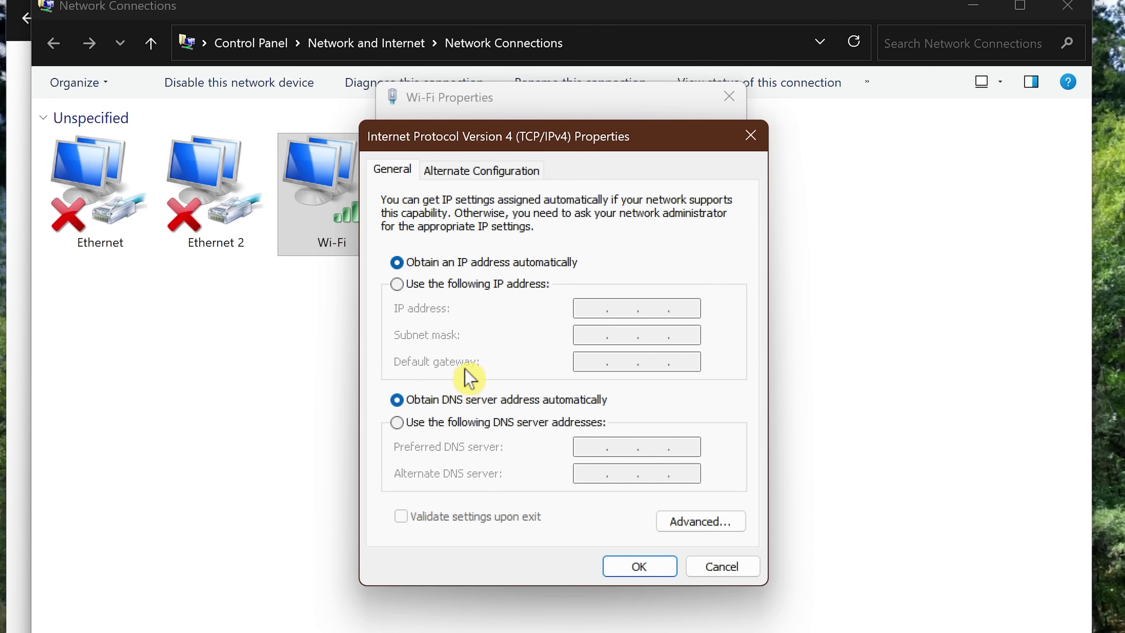
left_click(416, 430)
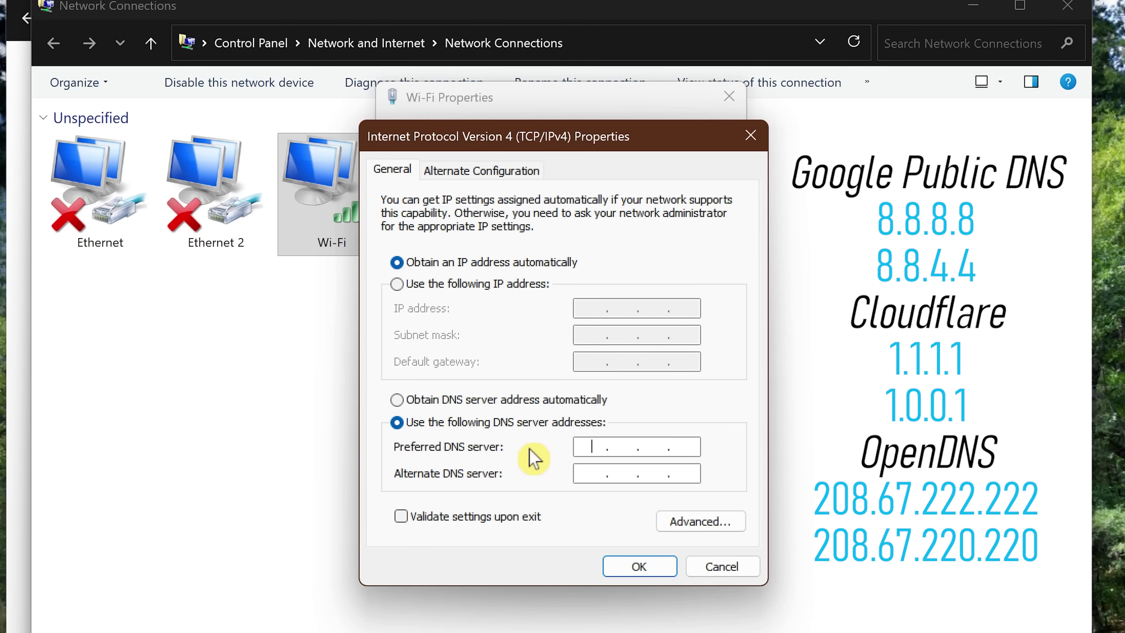
type("1.1.1")
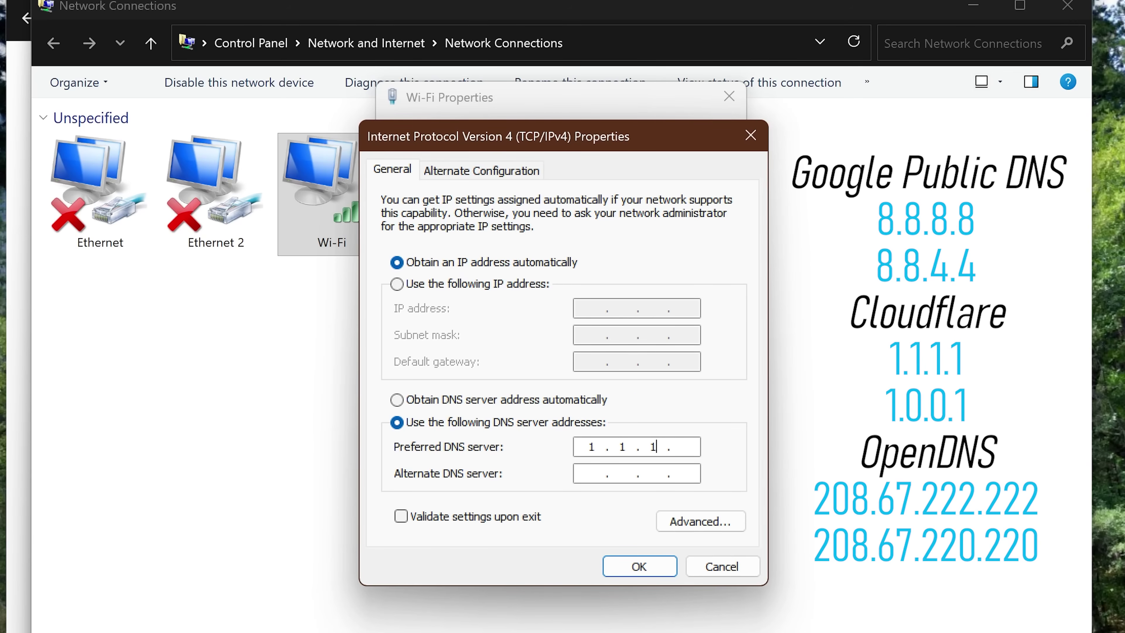
type(".1")
left_click(591, 473)
type("1.0.0.1")
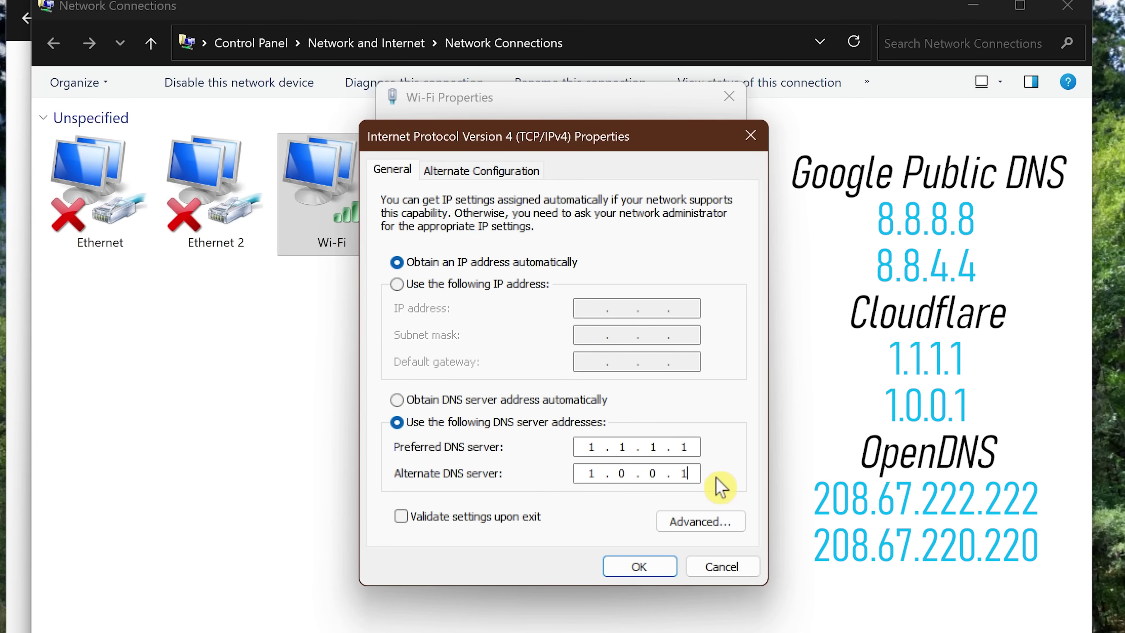
left_click(642, 570)
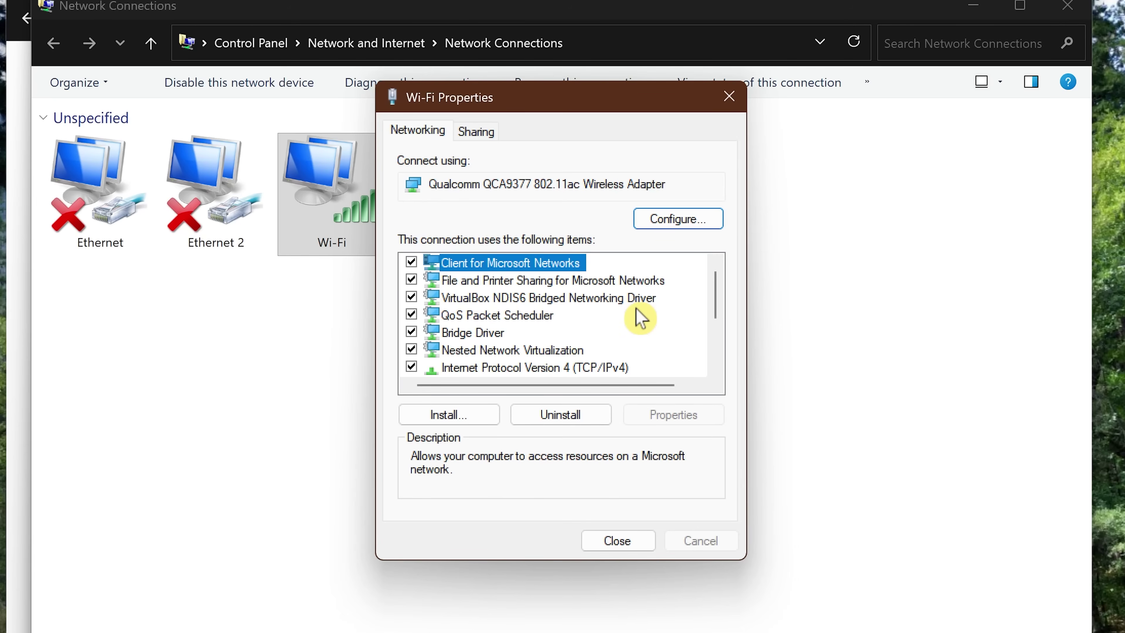
In TCP/IPv6 properties, paste DNS servers 2606:4700:4700::1111 and 2606:4700:4700::1001 and confirm.
scroll(641, 318, "down", 1)
left_click(545, 368)
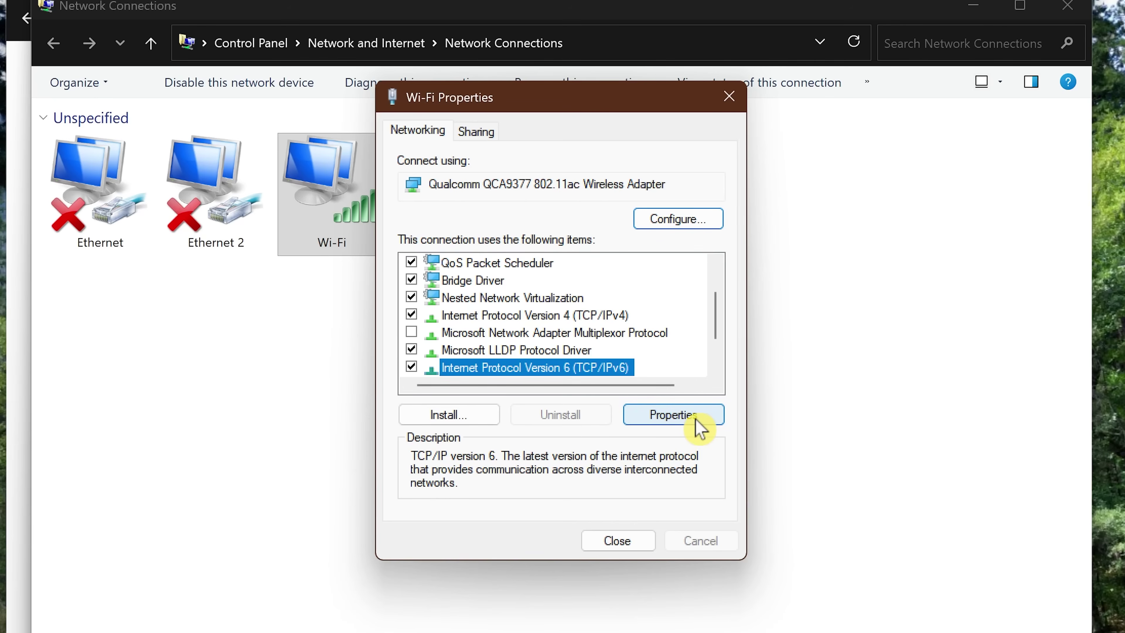
left_click(700, 426)
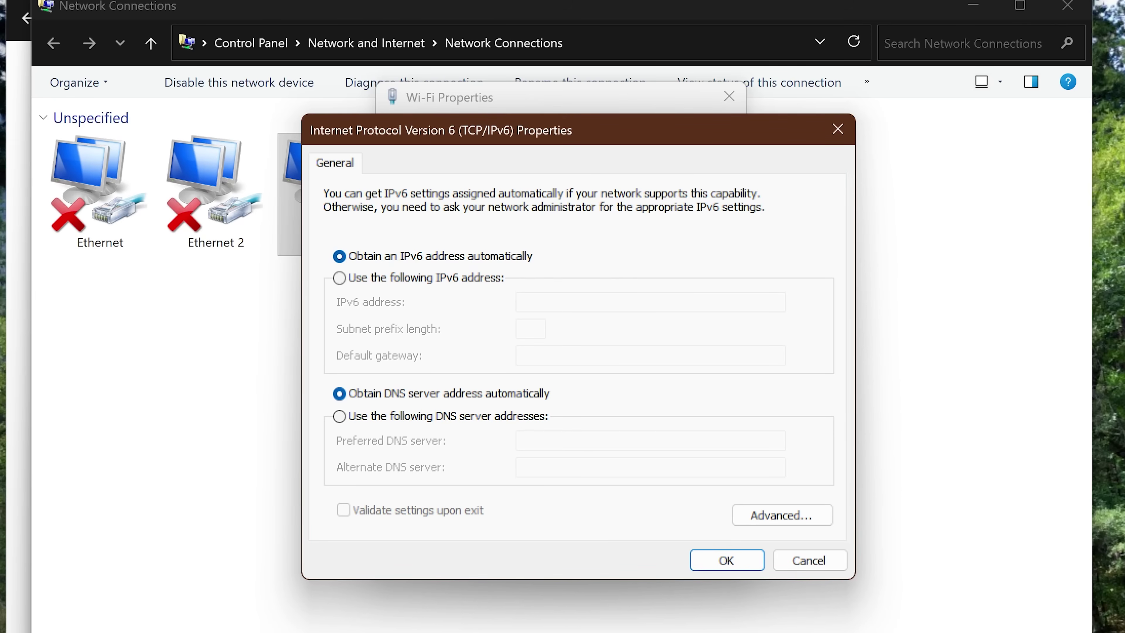
left_click(350, 420)
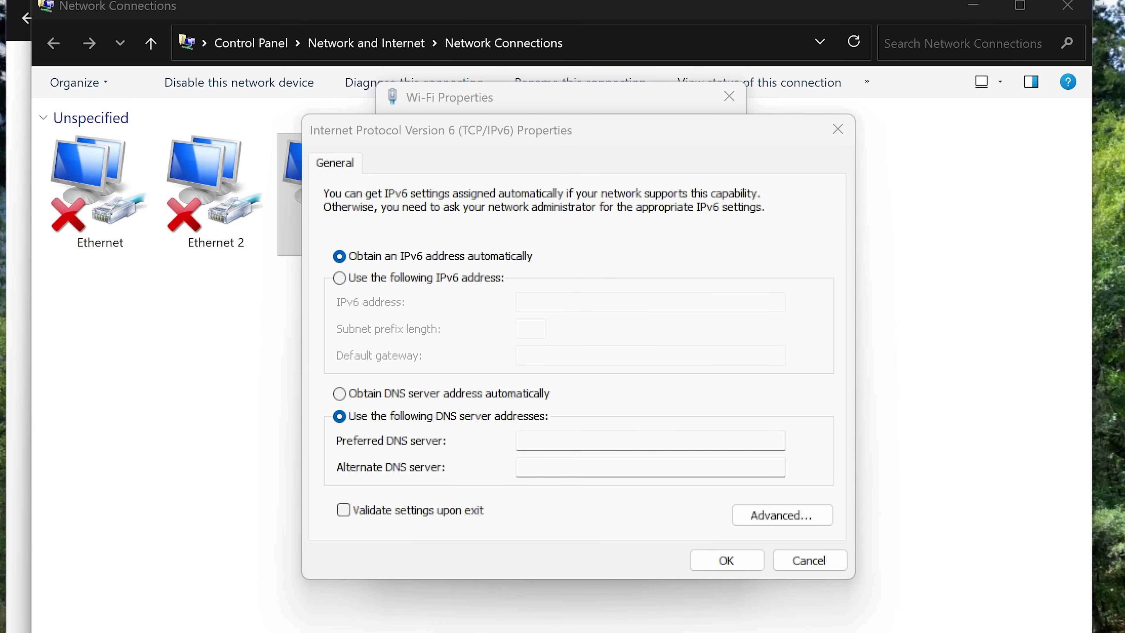
left_click(650, 440)
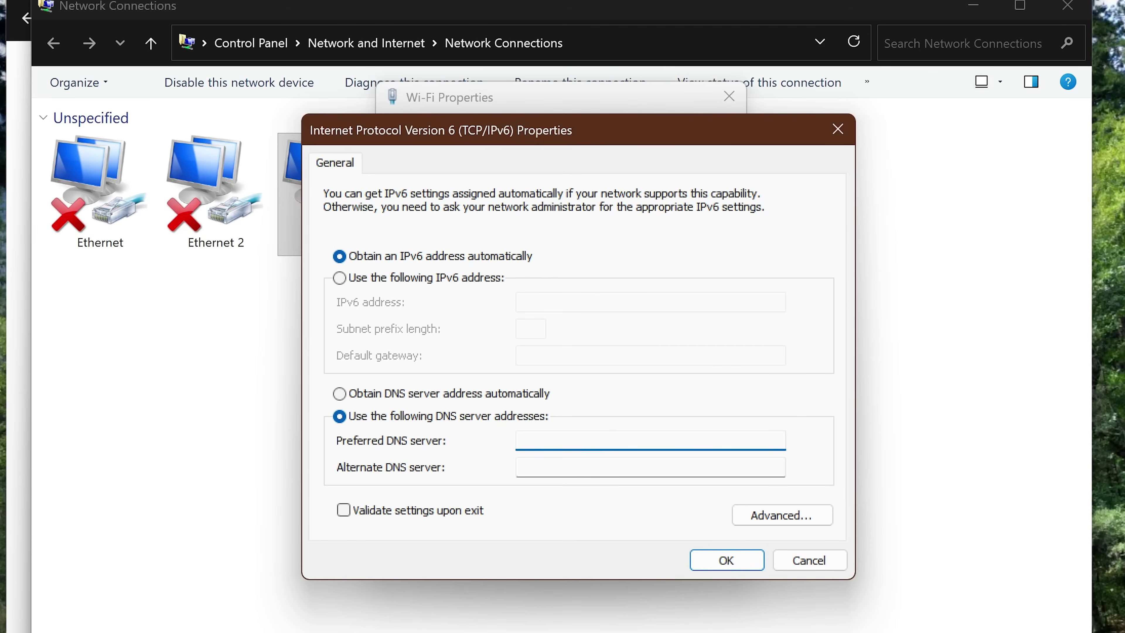
type("2606:4700:4700::1111")
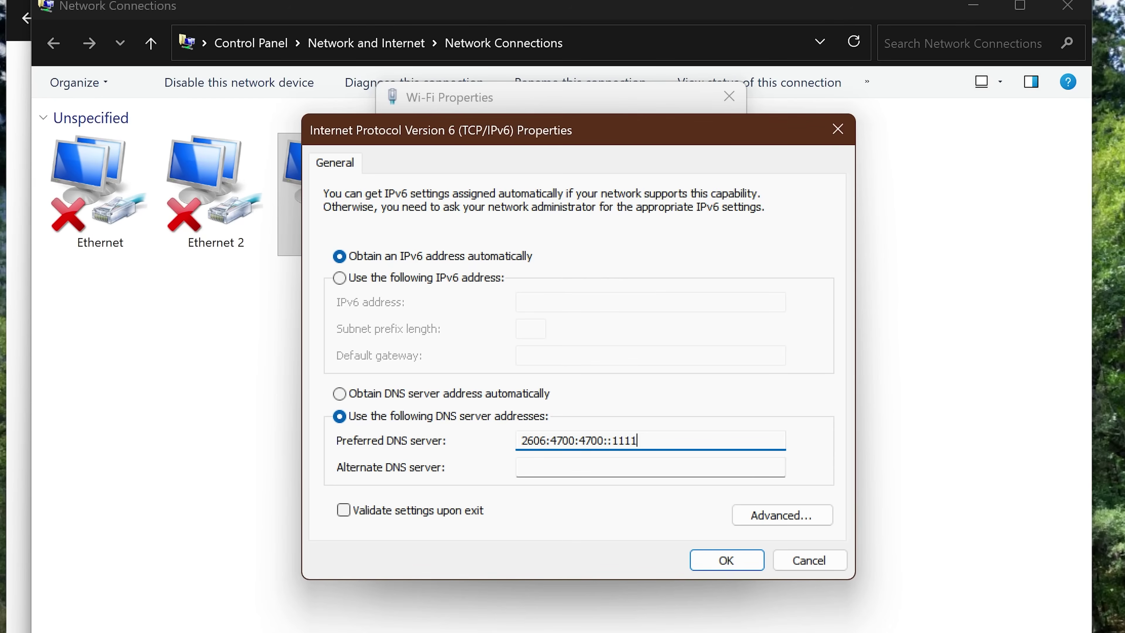
left_click(640, 467)
type("2606:4700:4700::1001")
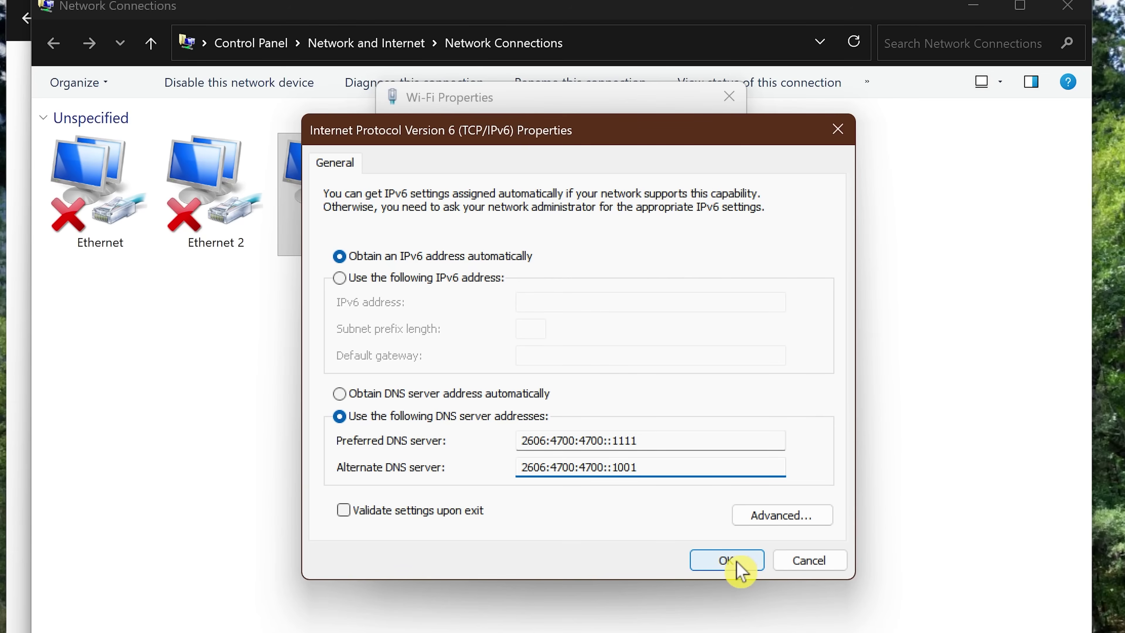
left_click(739, 570)
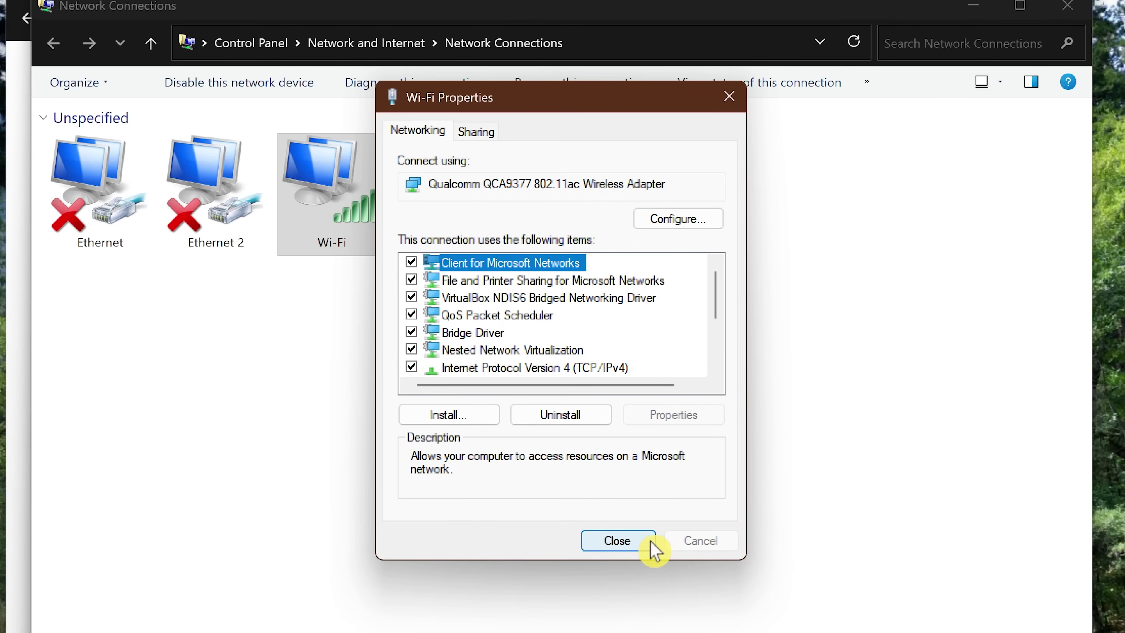
Close Wi-Fi Properties and the Network Connections window, returning to Network and Sharing Center.
left_click(650, 545)
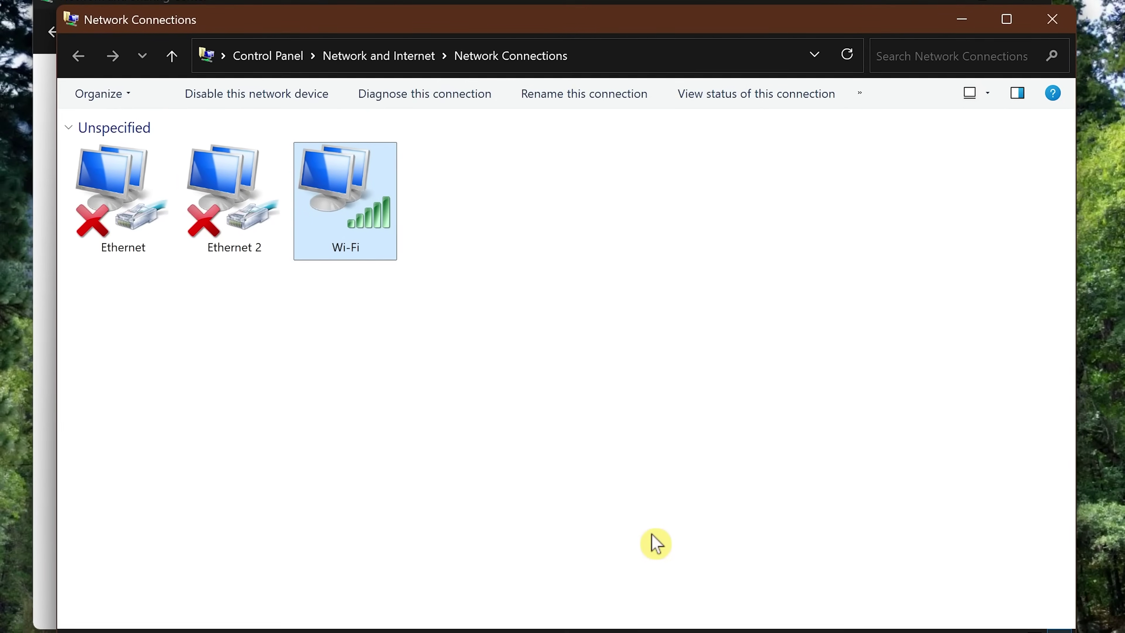
left_click(1047, 31)
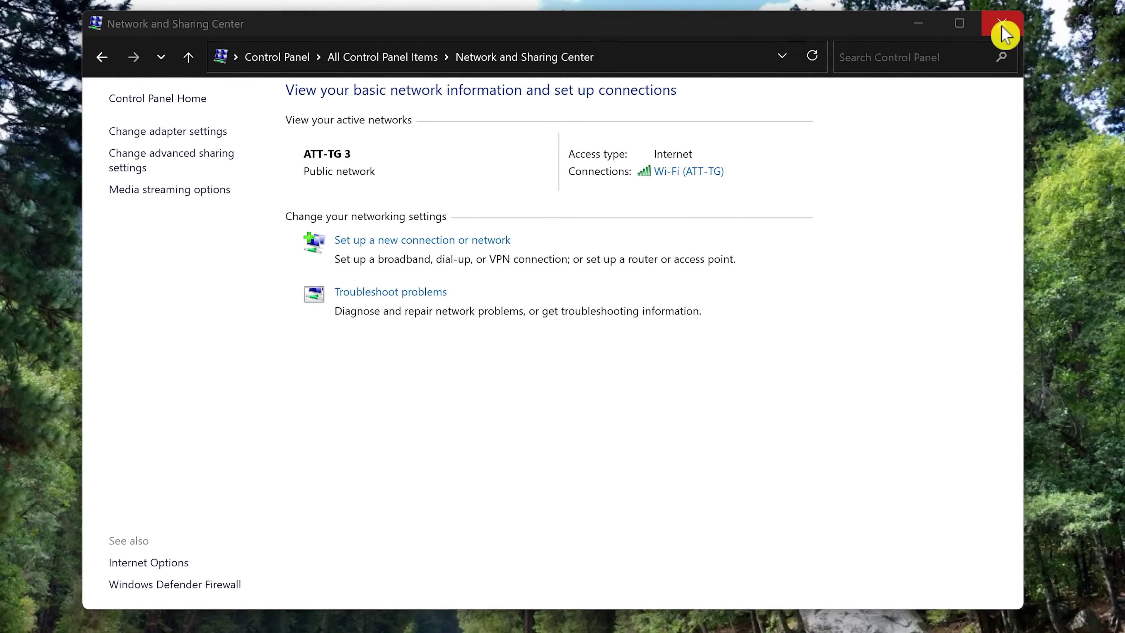